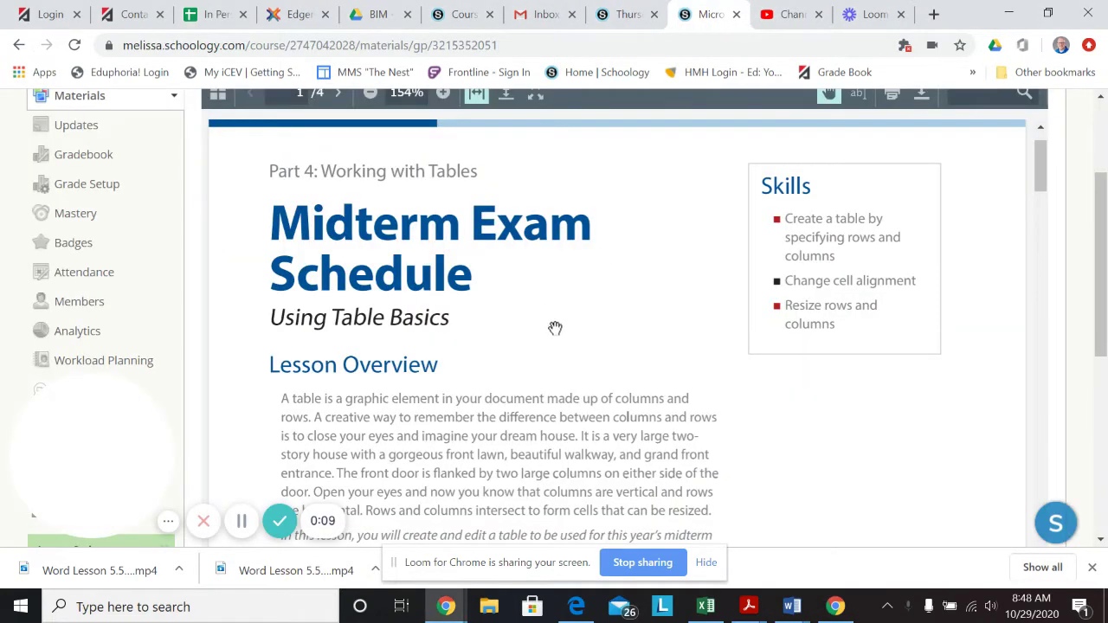
Scroll the Schoology lesson PDF down to page 2's Midterm Exam Schedule table instructions.
scroll(561, 327, "down", 3)
scroll(556, 329, "up", 2)
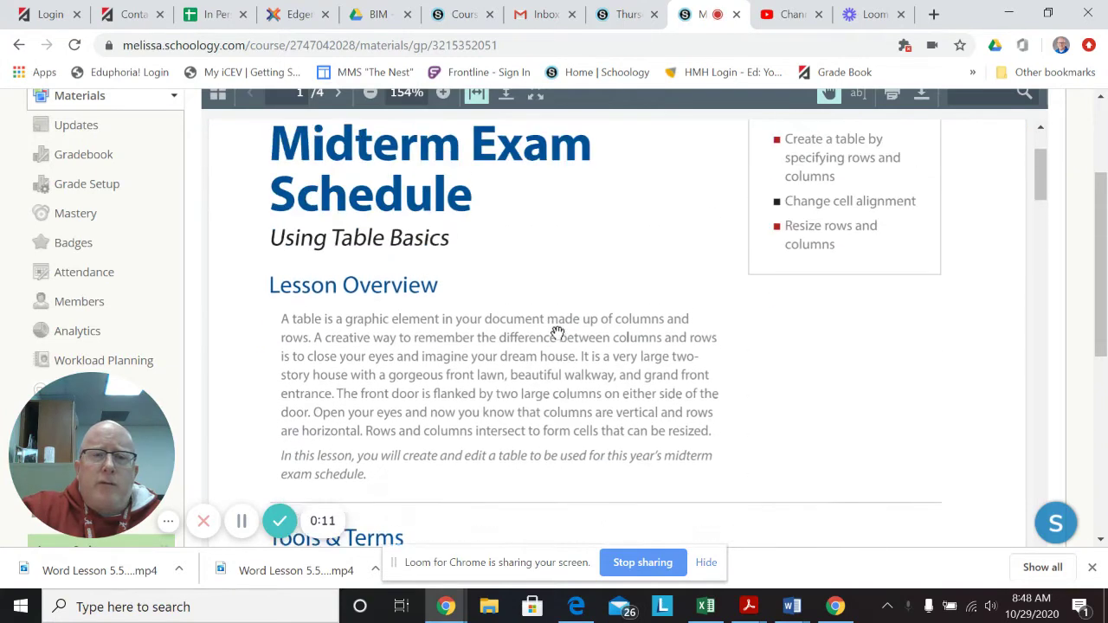
scroll(558, 331, "down", 10)
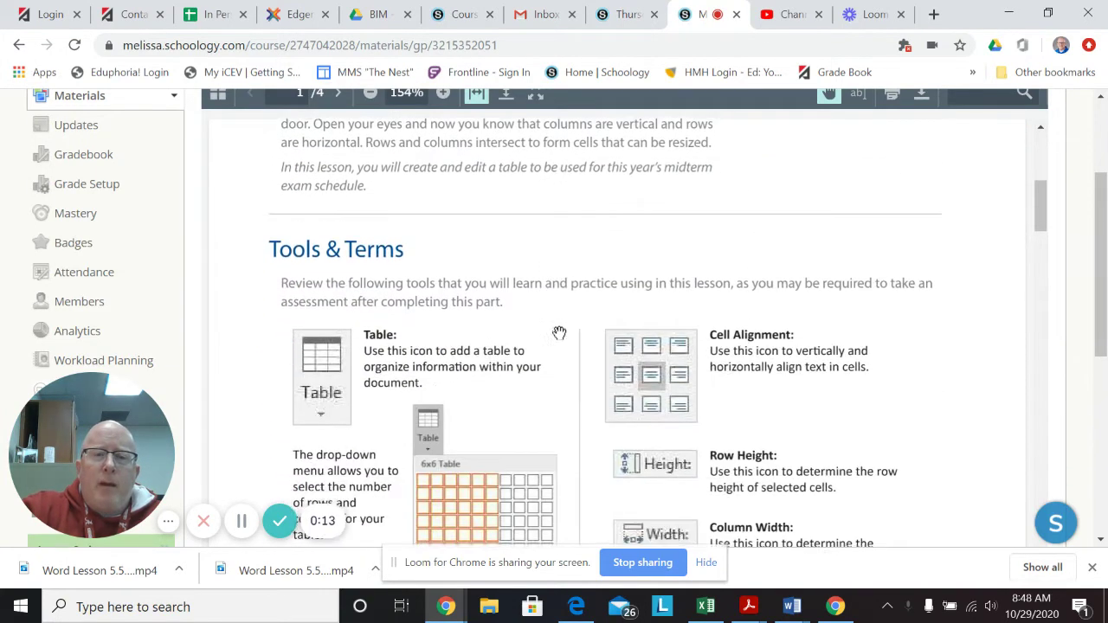
scroll(581, 340, "down", 1)
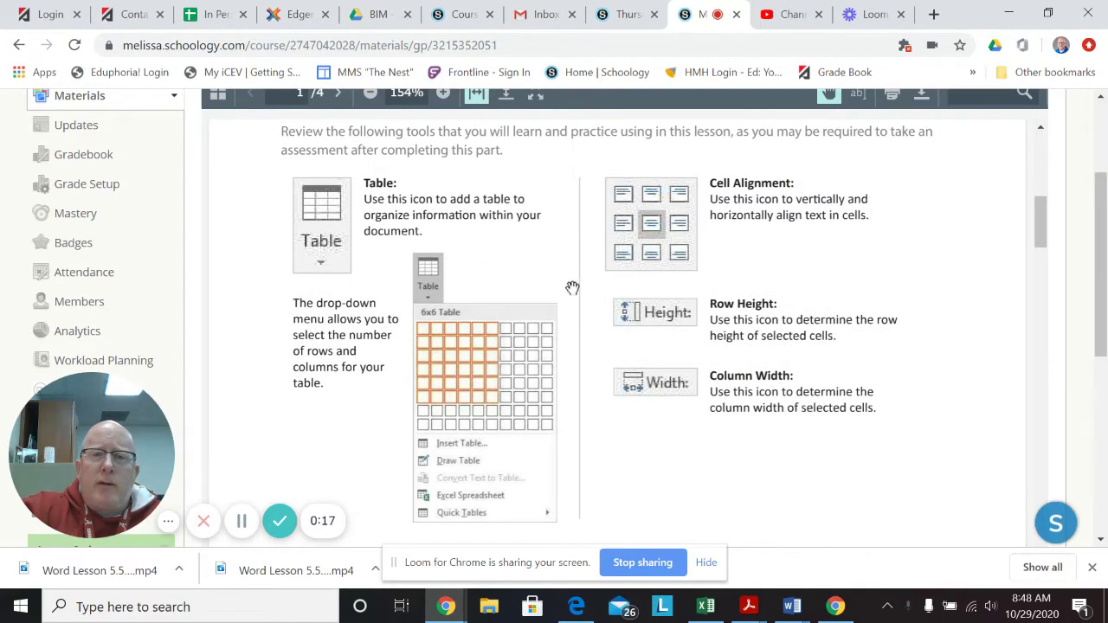
scroll(585, 331, "down", 8)
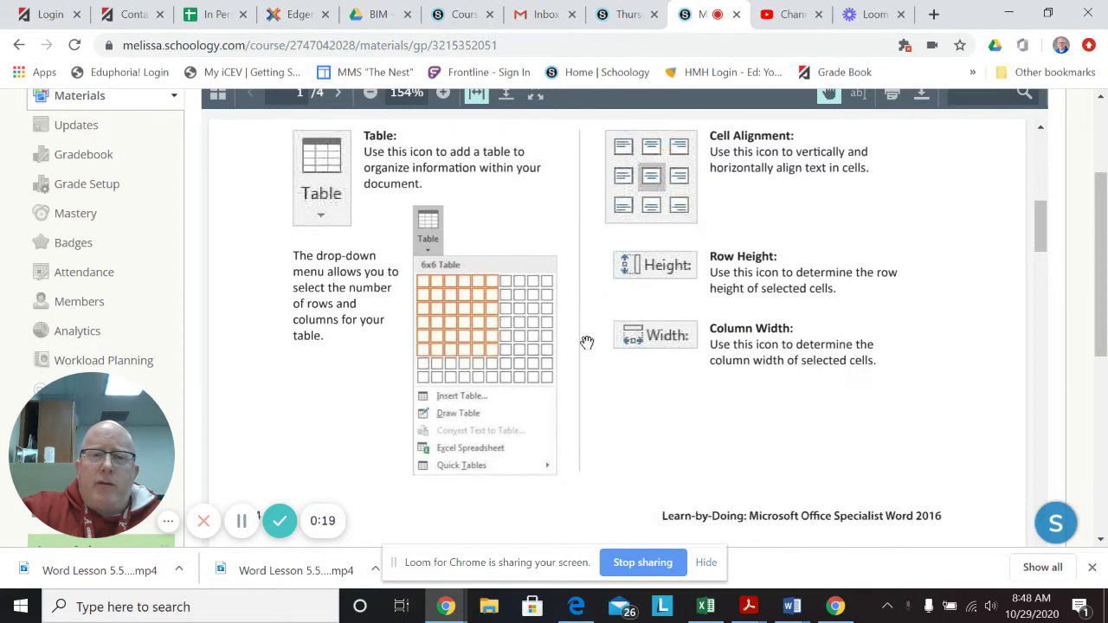
scroll(587, 343, "down", 5)
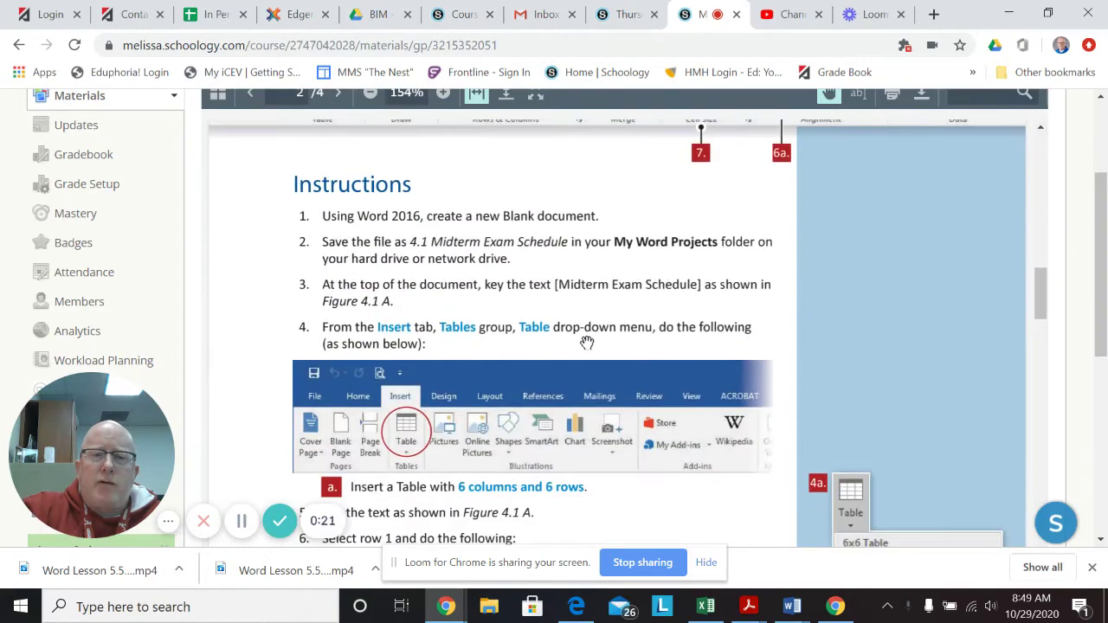
left_click_drag(1040, 295, 1041, 384)
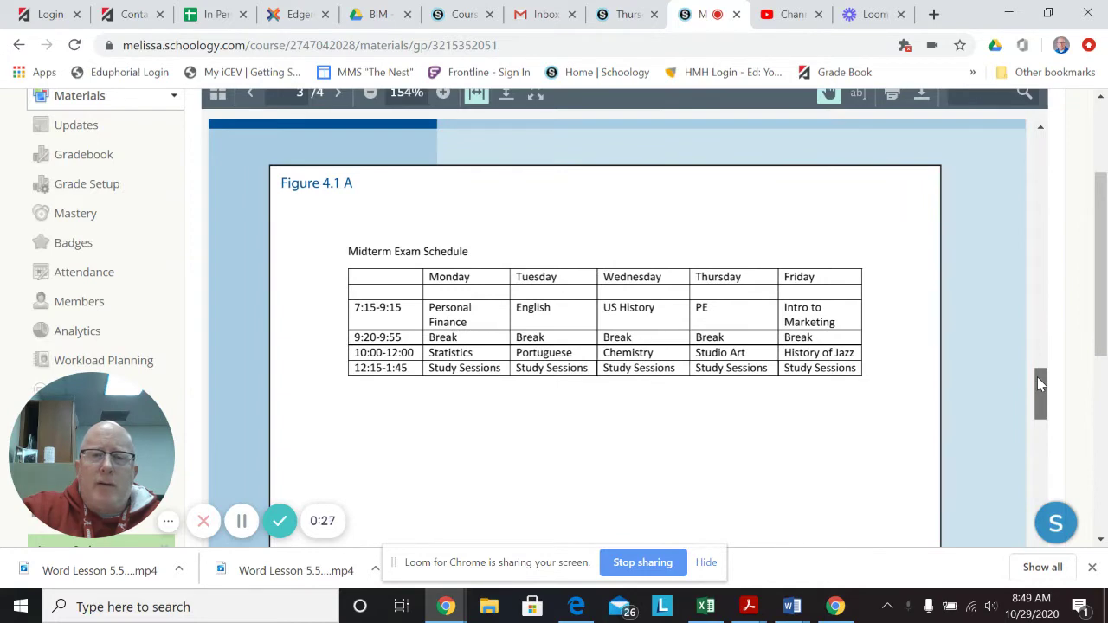
left_click_drag(1039, 384, 1035, 278)
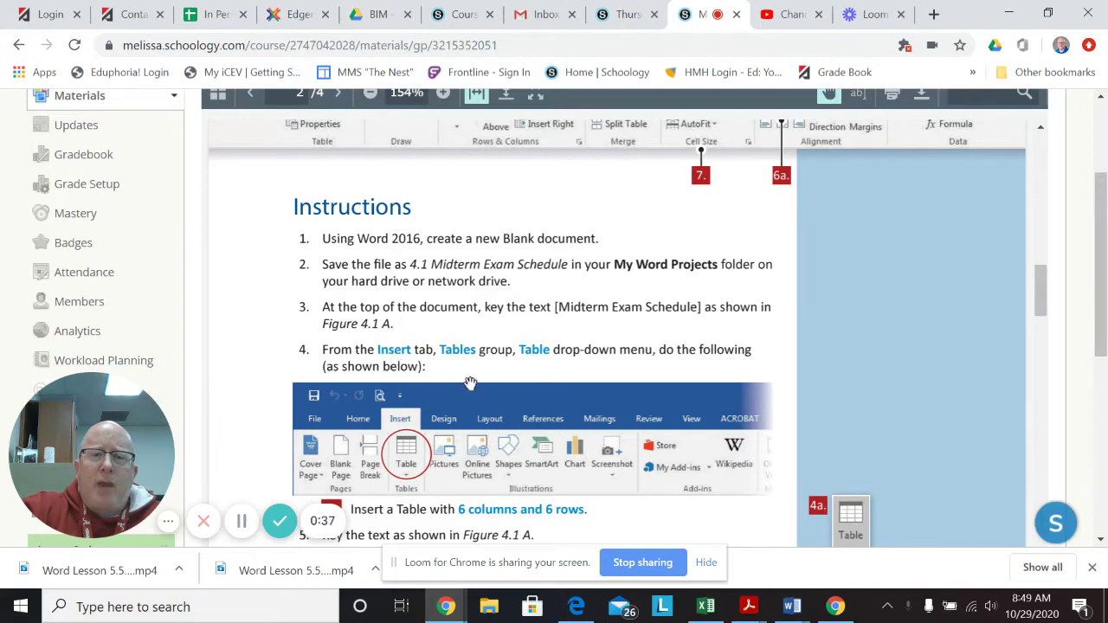
scroll(485, 381, "down", 1)
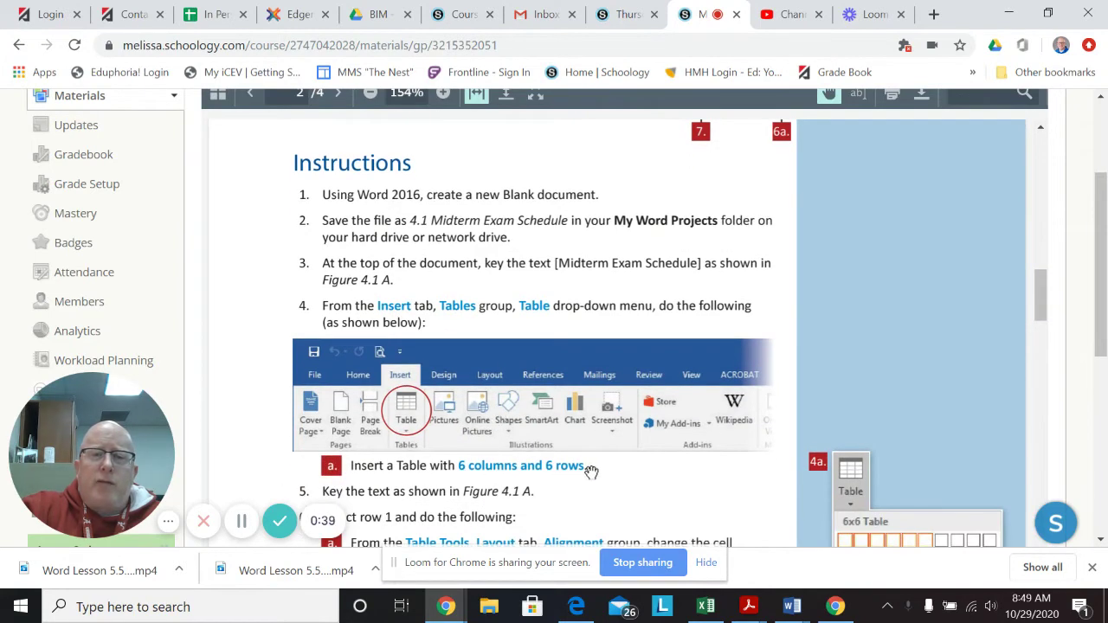
scroll(595, 471, "down", 1)
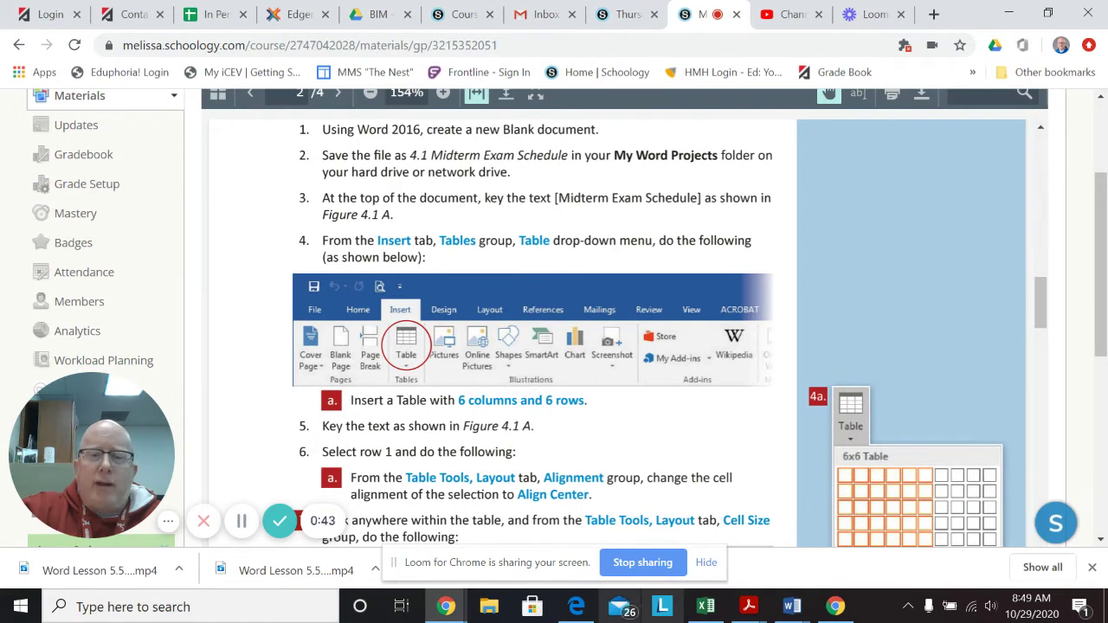
Bring up the 4.1 Midterm Exam Schedule document and cancel the Insert Table dialog without adding a table.
mouse_move(794, 610)
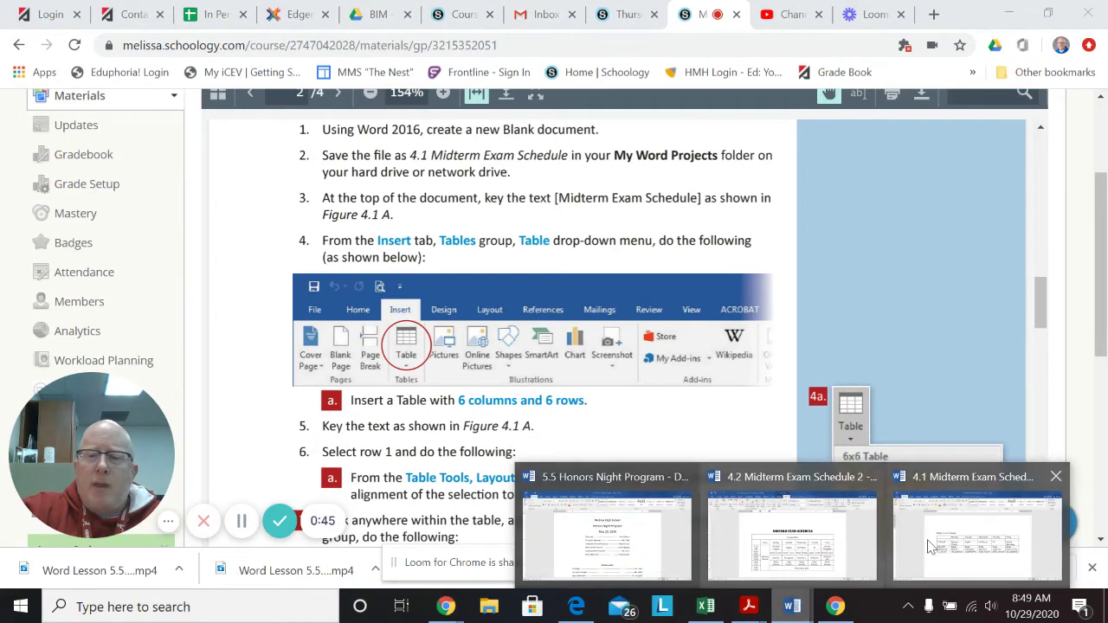
left_click(961, 550)
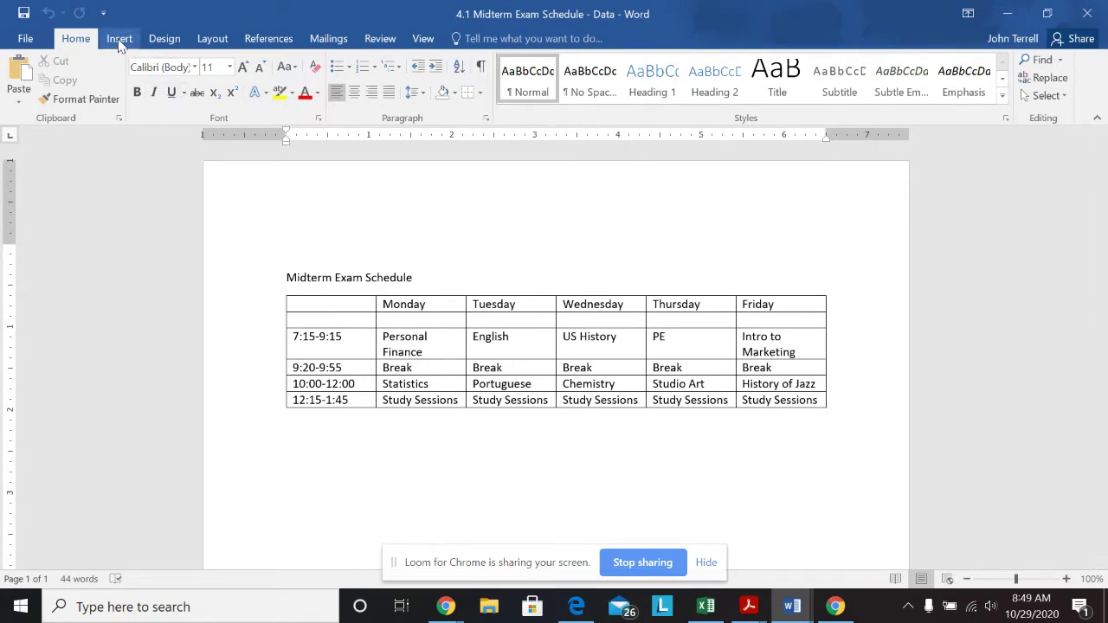
left_click(119, 39)
left_click(105, 97)
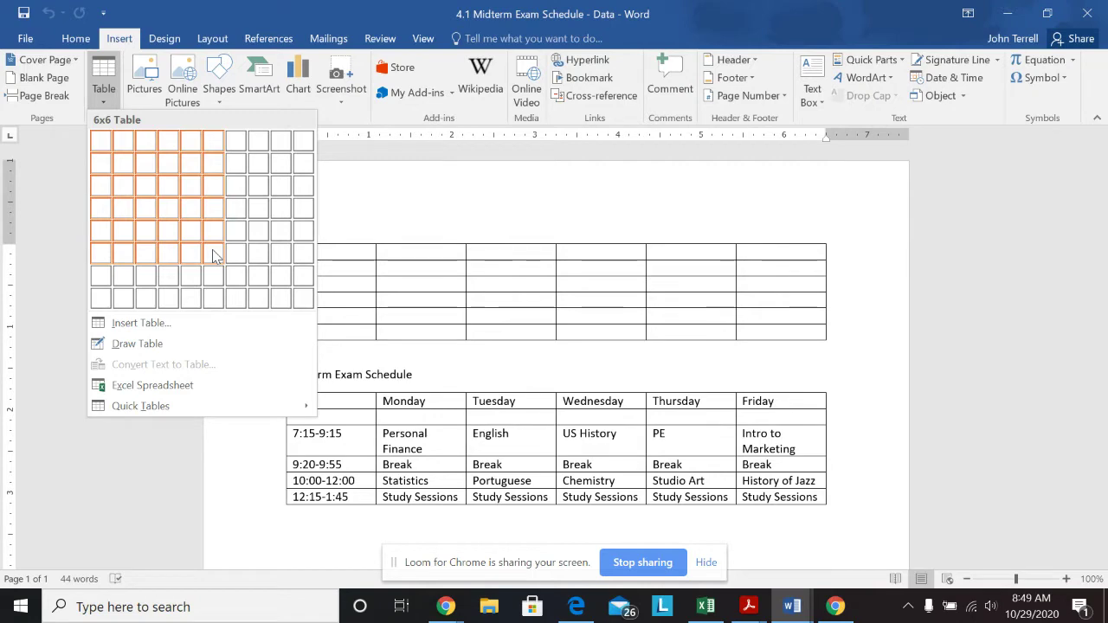
left_click(143, 328)
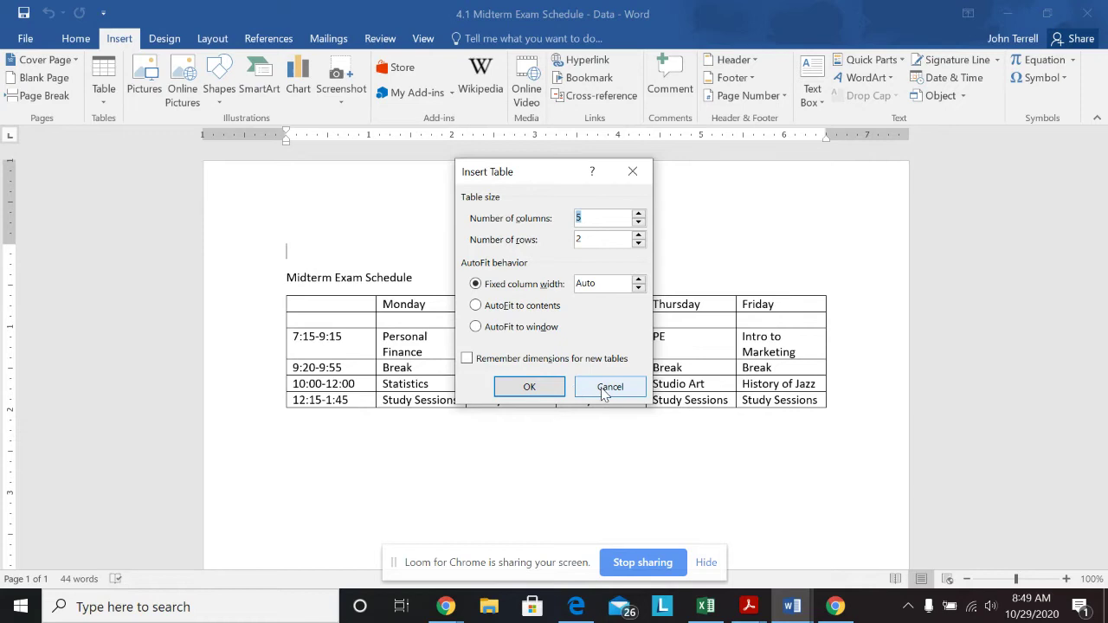
left_click(609, 389)
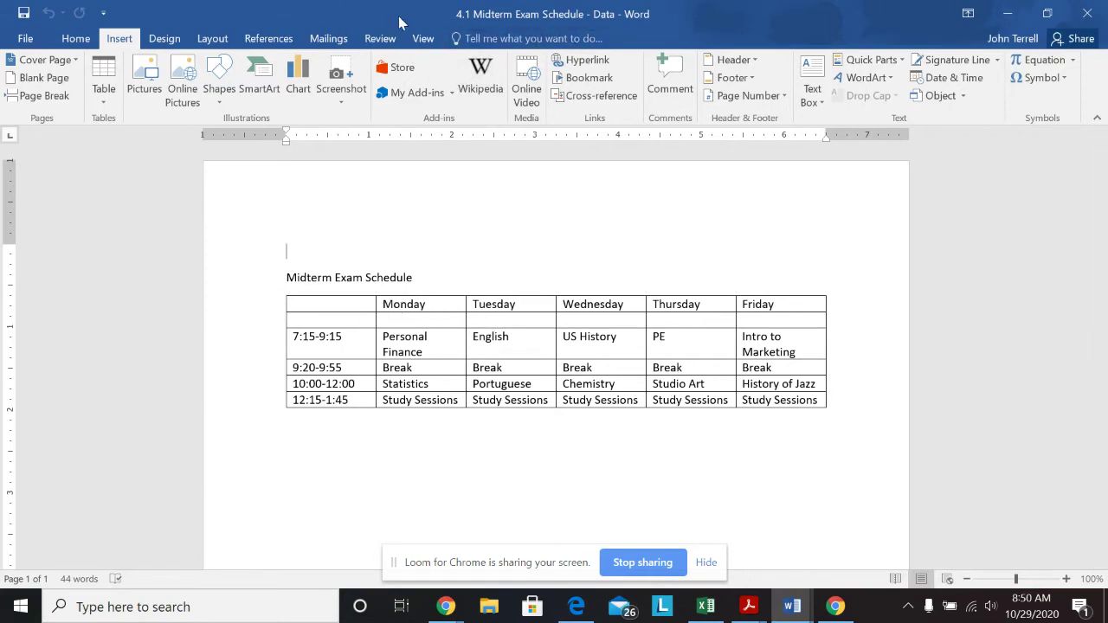
Select the entire schedule table and apply Align Center to all its cells.
left_click(420, 306)
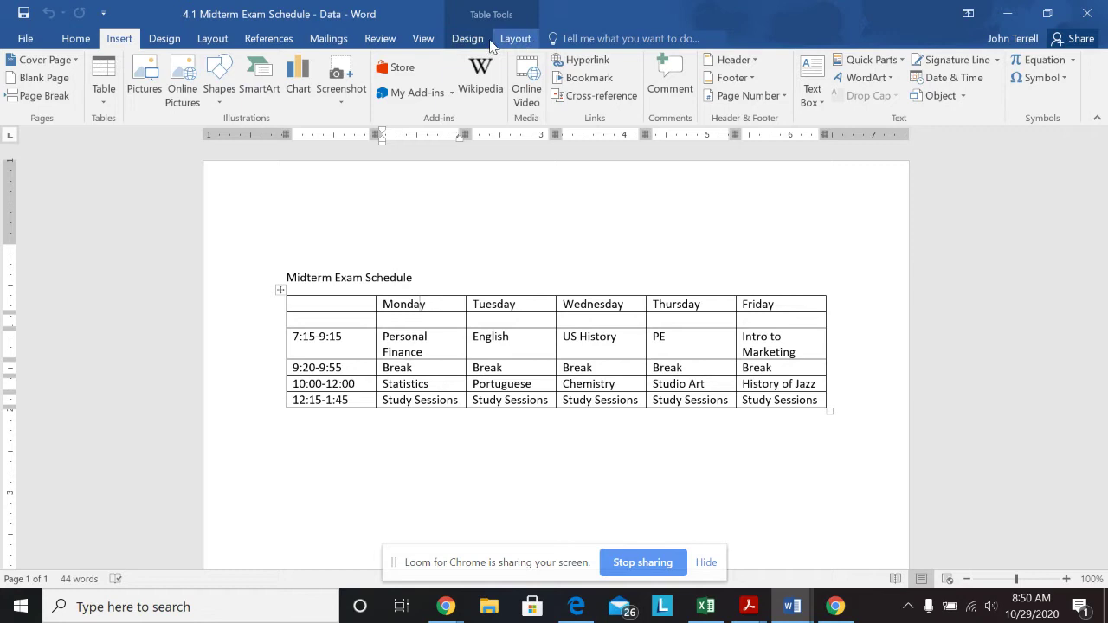
left_click(474, 261)
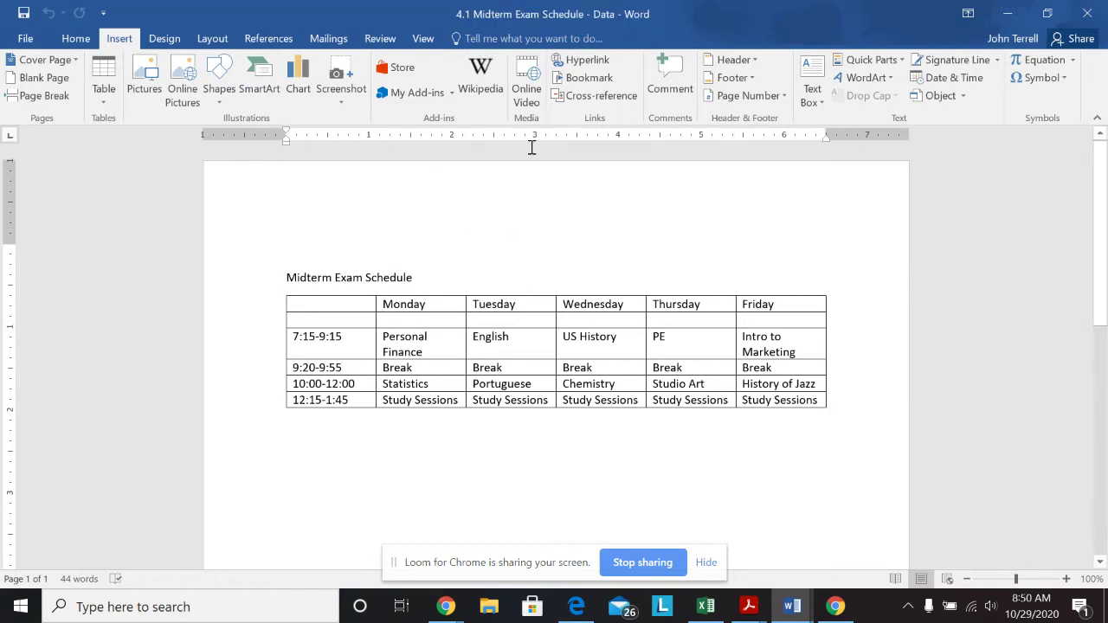
left_click(421, 307)
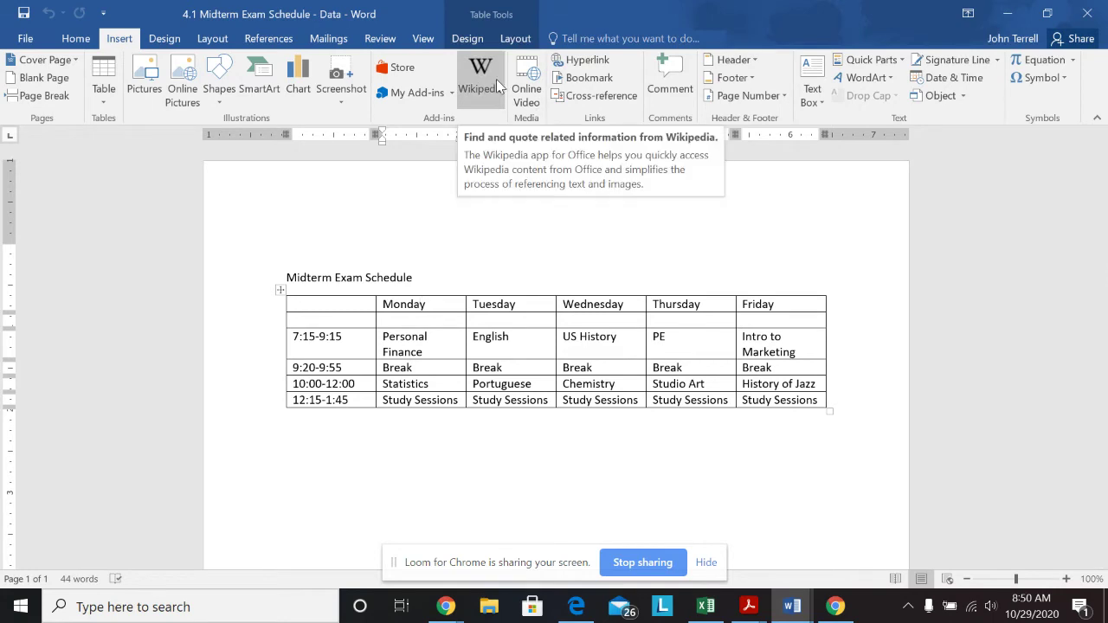
left_click(516, 38)
left_click(18, 104)
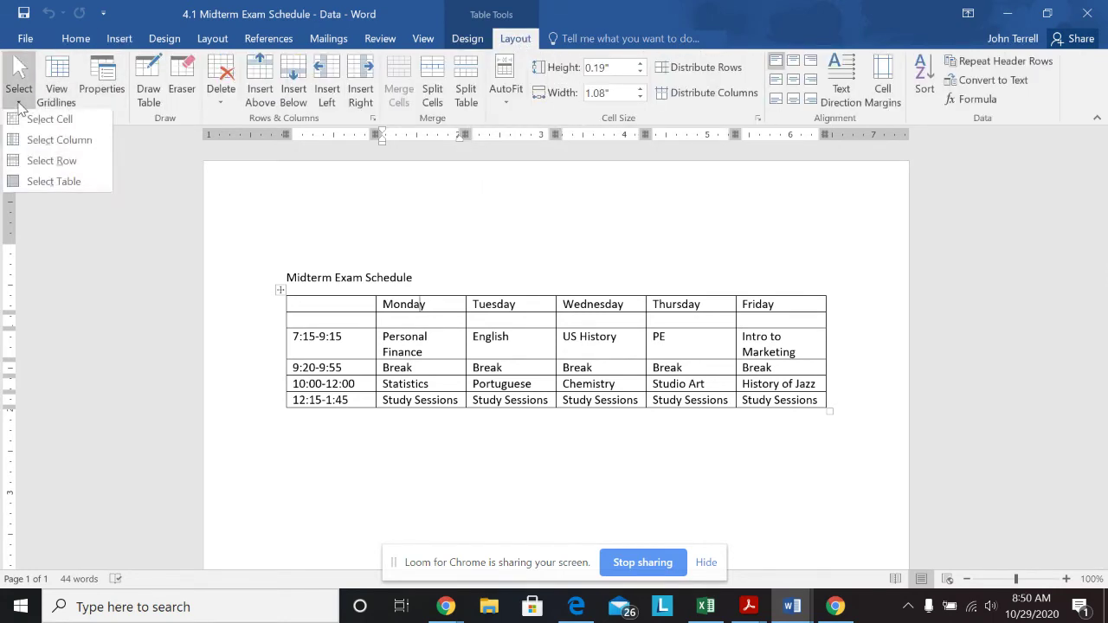
left_click(38, 182)
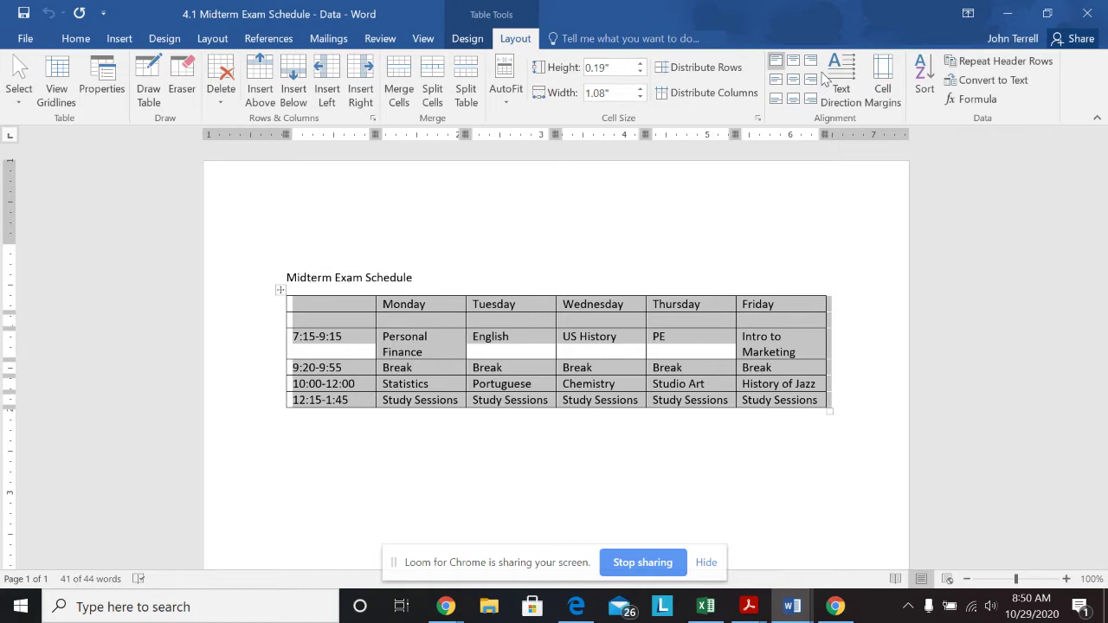
left_click(793, 78)
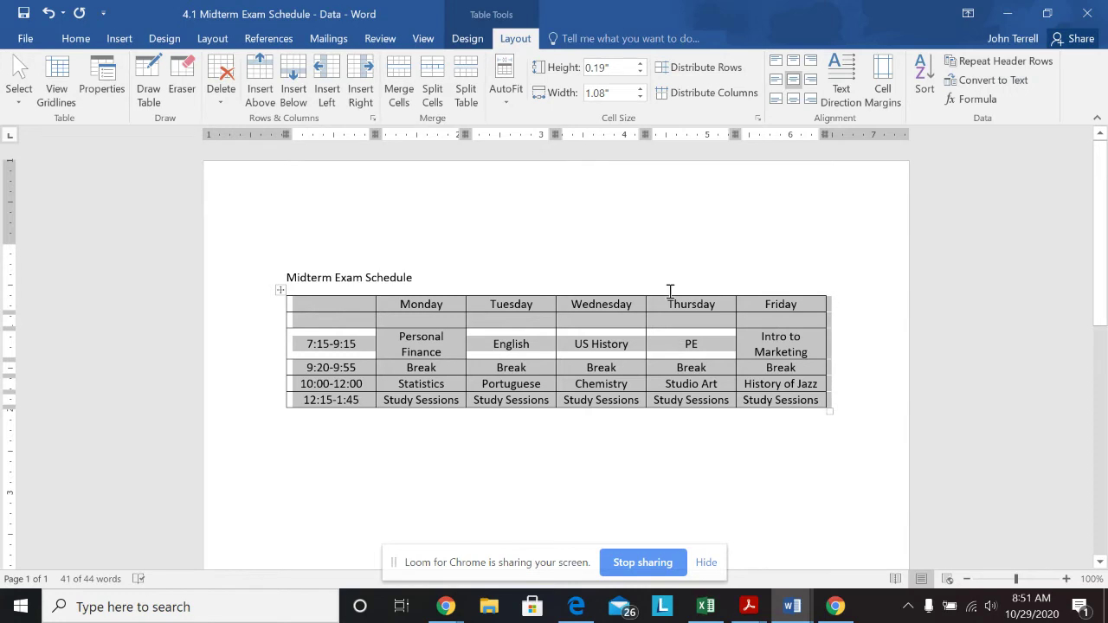
Set the table's column width to 0.75" and row height to 0.4".
left_click(613, 95)
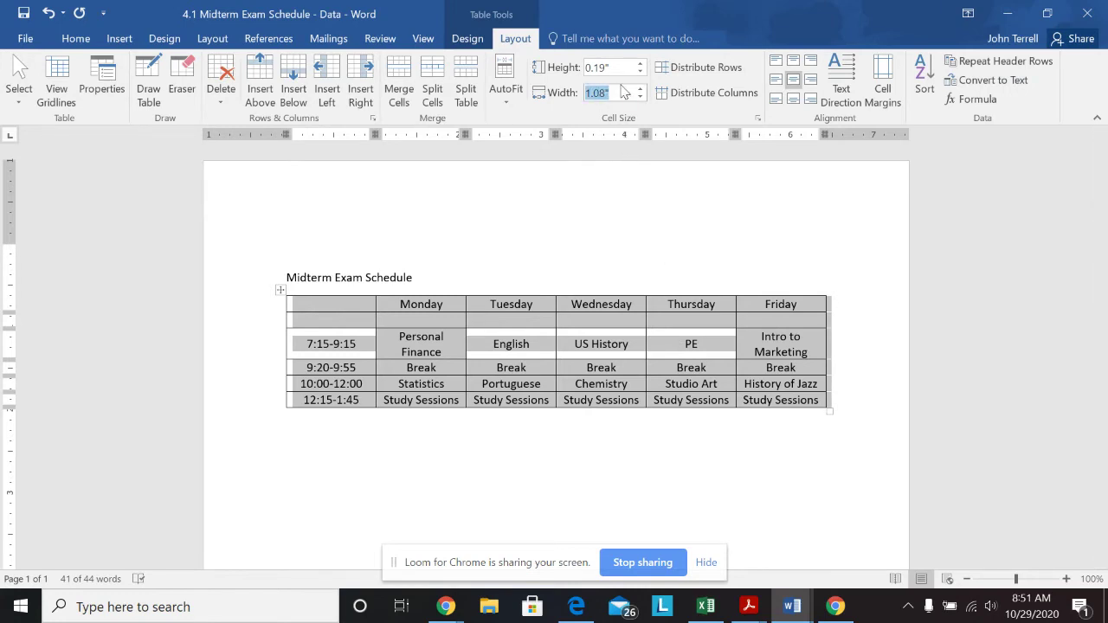
key("BackSpace")
key("Return")
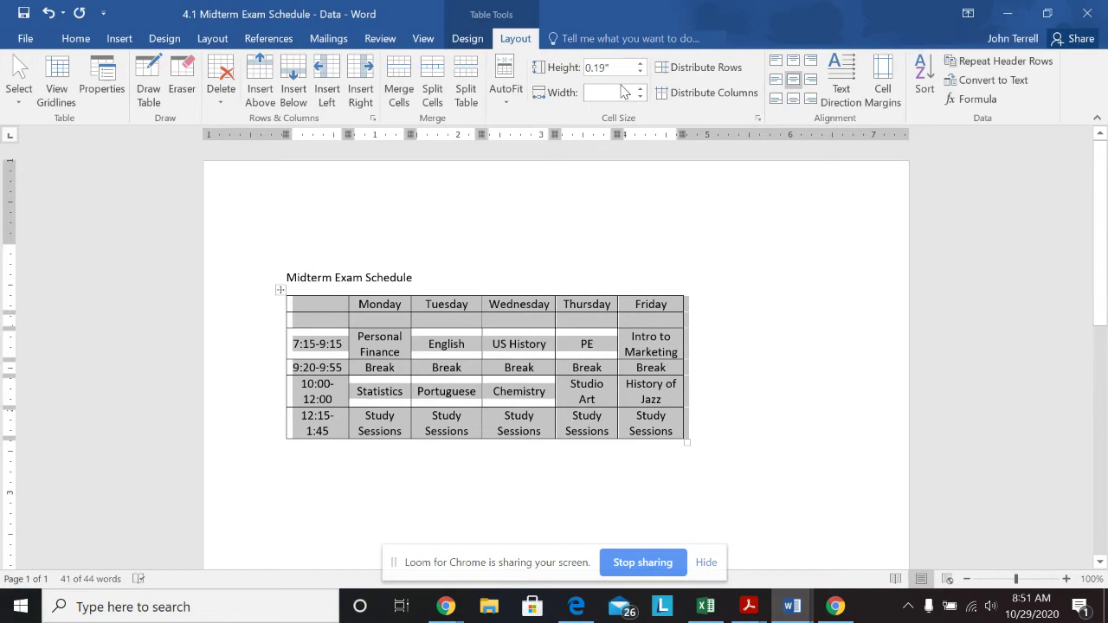
left_click(623, 69)
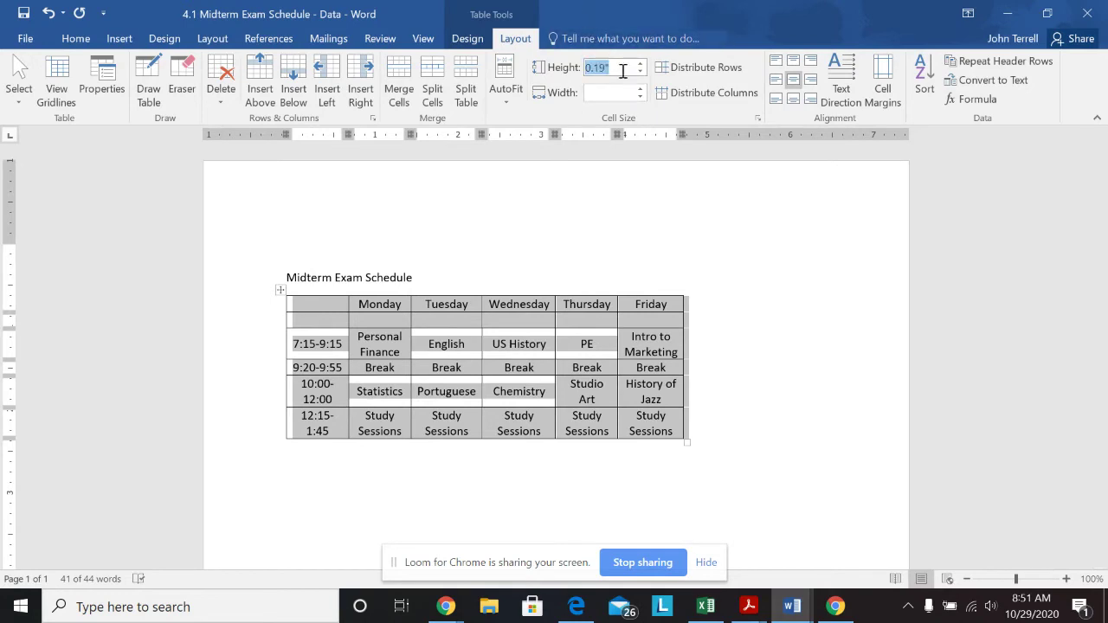
key("BackSpace")
type(".4")
key("Return")
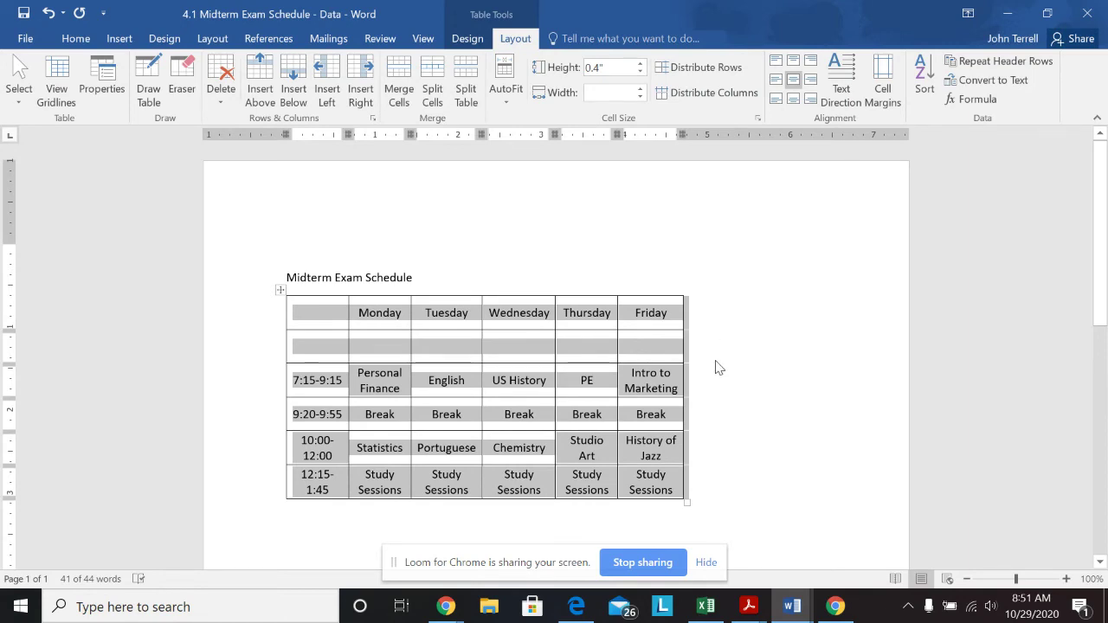
left_click(719, 360)
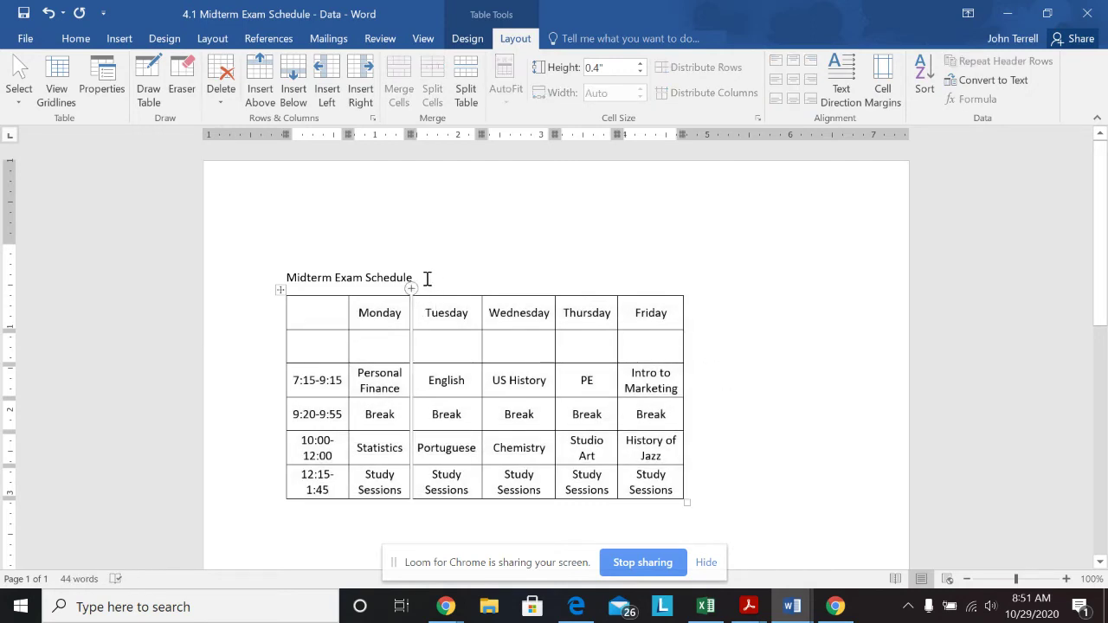
Make the Midterm Exam Schedule title centred, bold, Stencil font at size 18.
left_click_drag(426, 278, 292, 279)
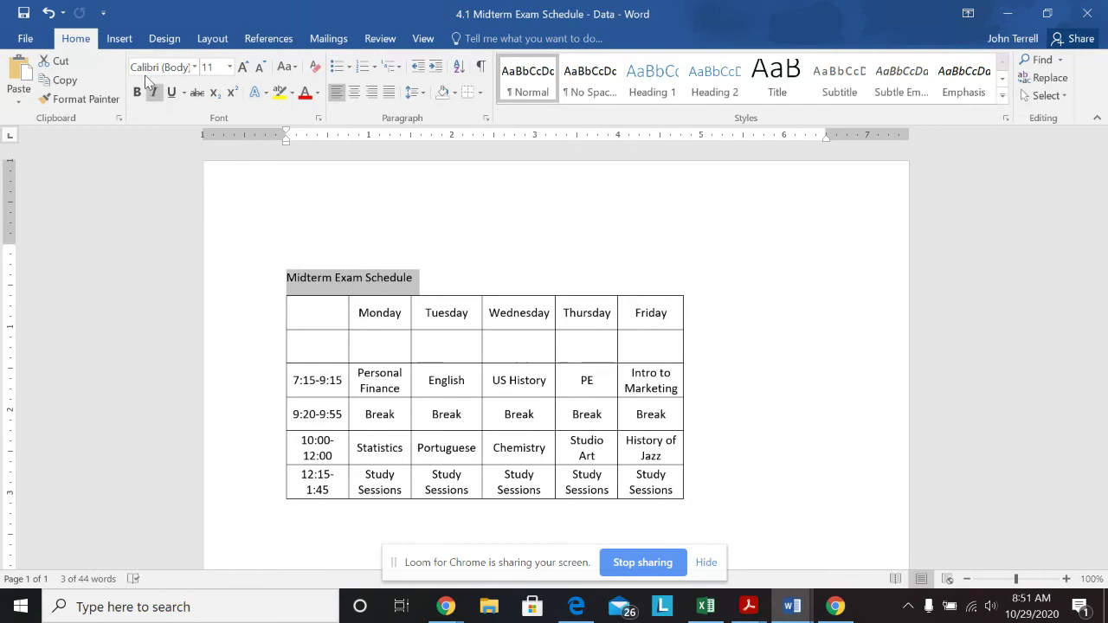
left_click(354, 92)
left_click(137, 93)
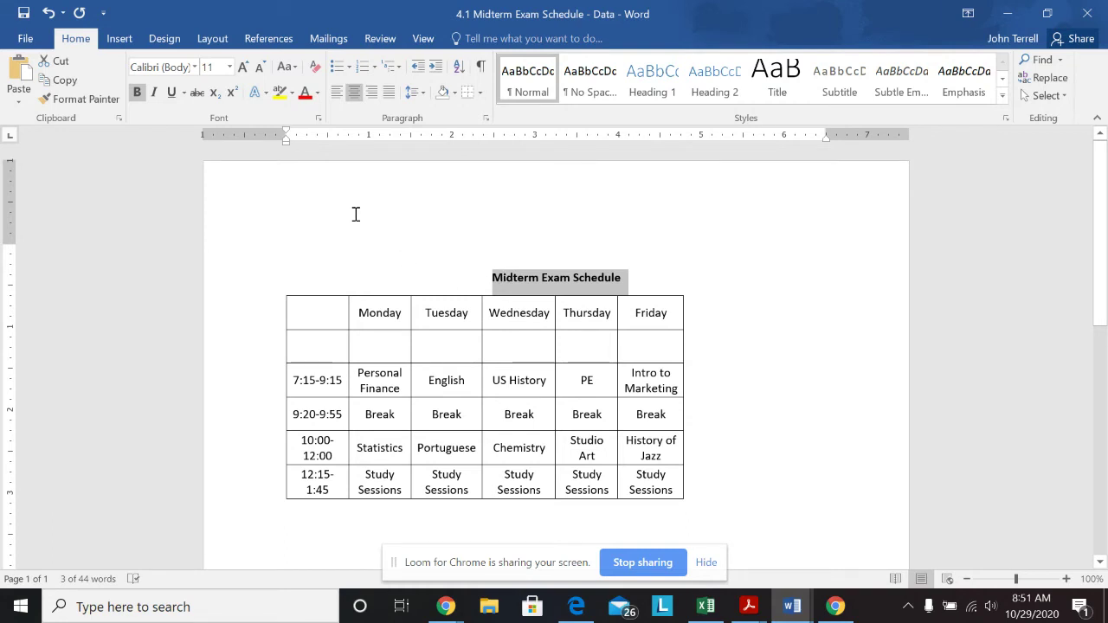
left_click(195, 67)
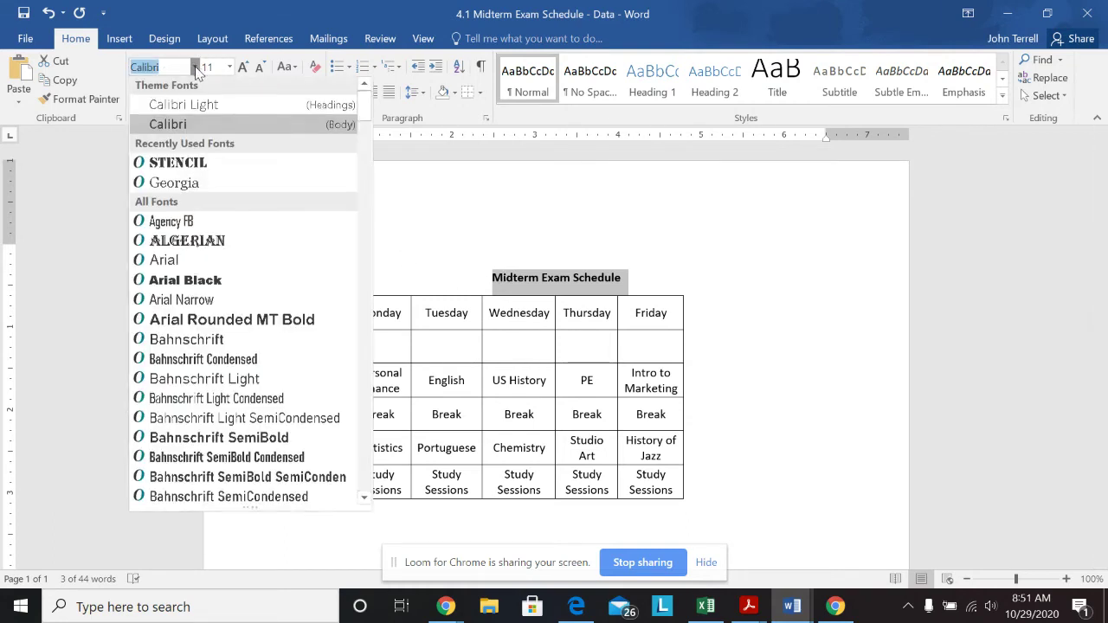
left_click(198, 166)
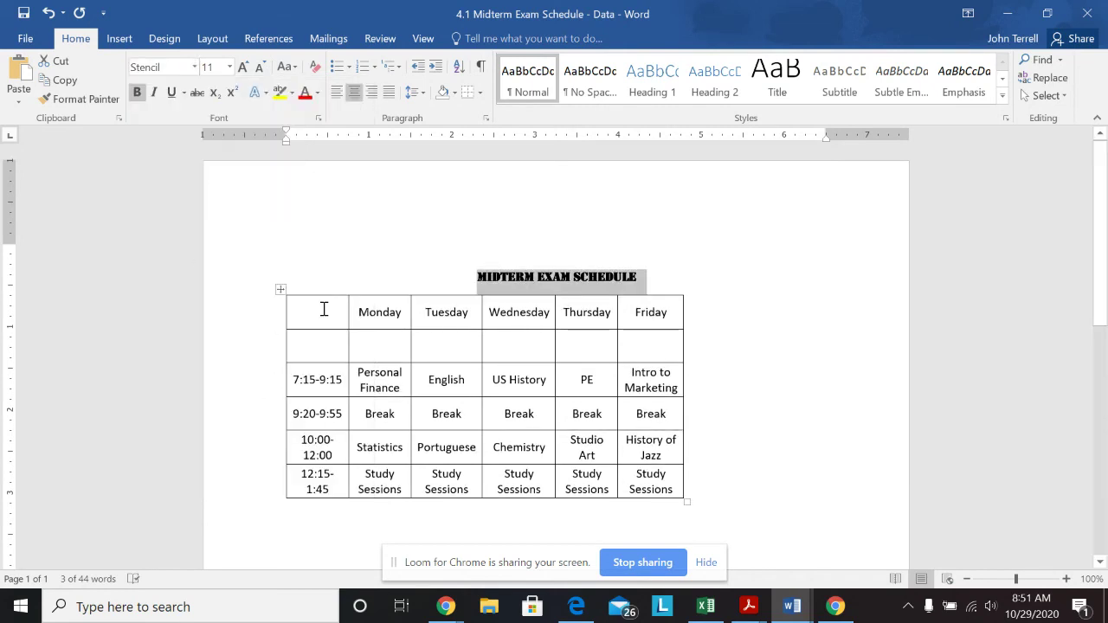
left_click(229, 67)
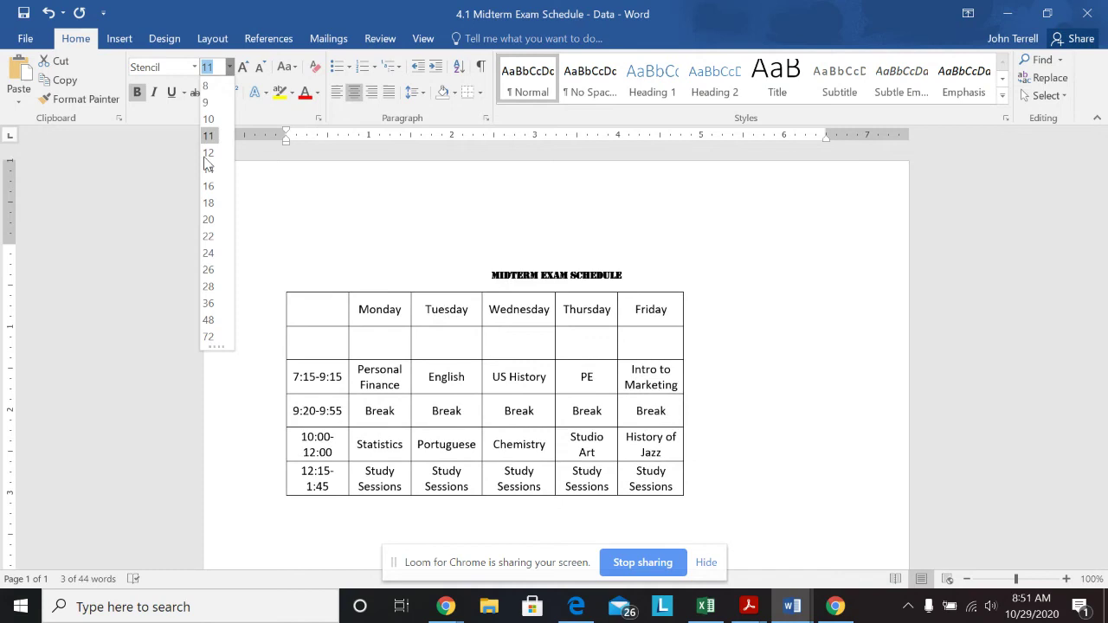
left_click(208, 202)
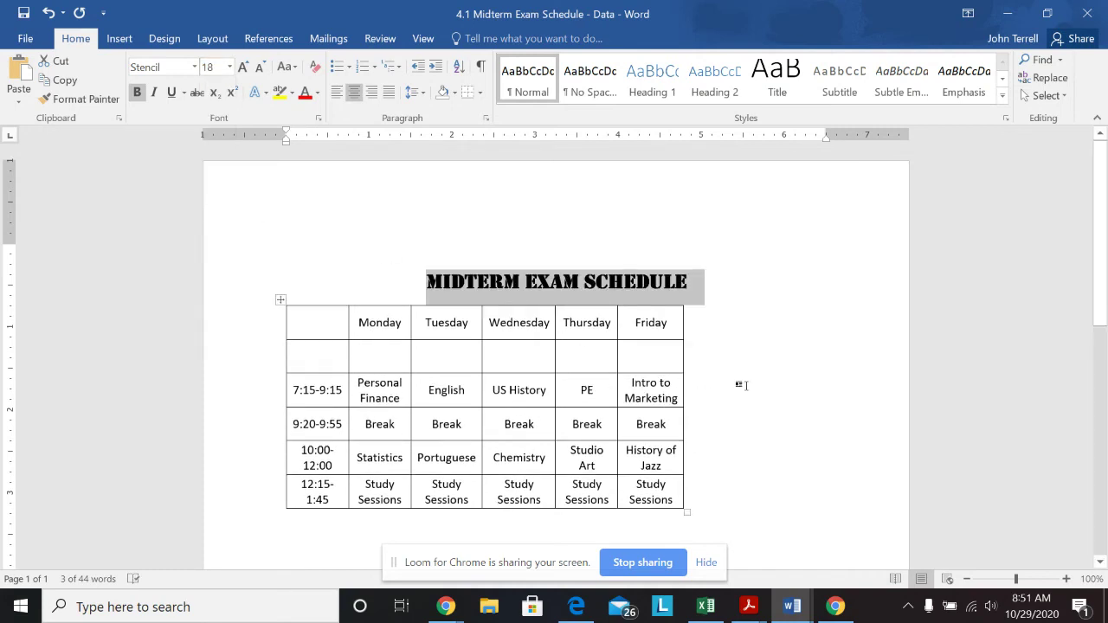
left_click(742, 385)
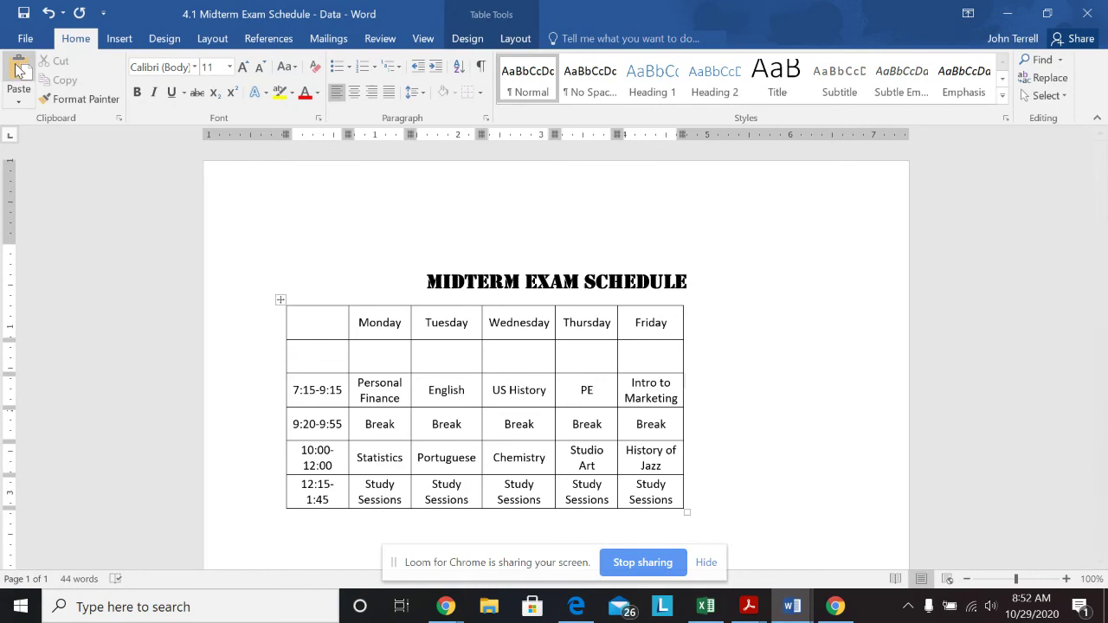
left_click(25, 38)
left_click(42, 179)
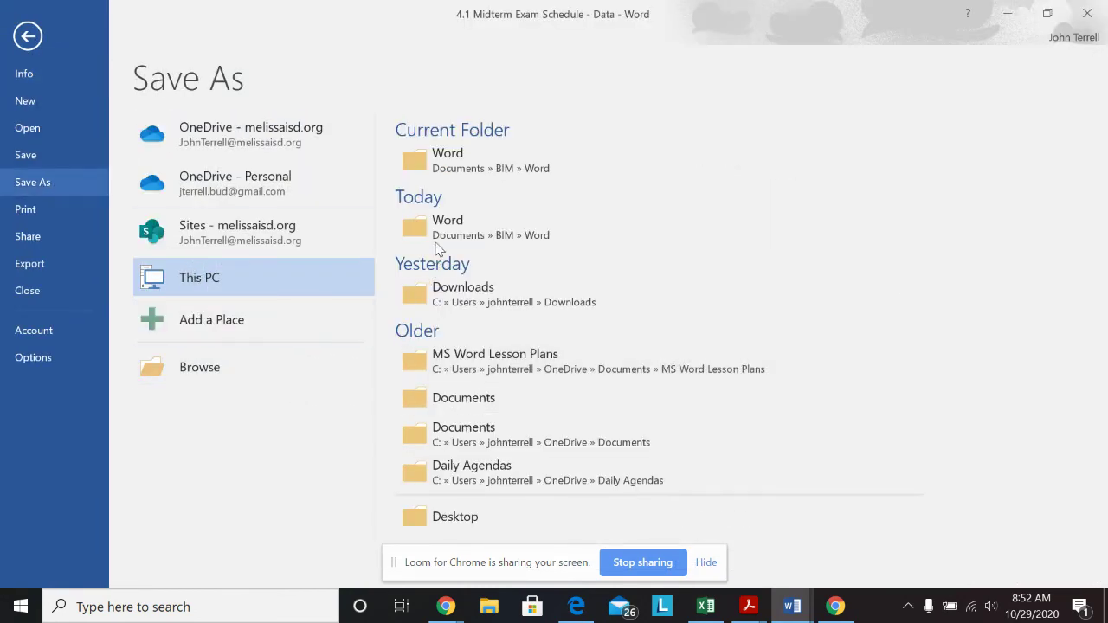
left_click(423, 164)
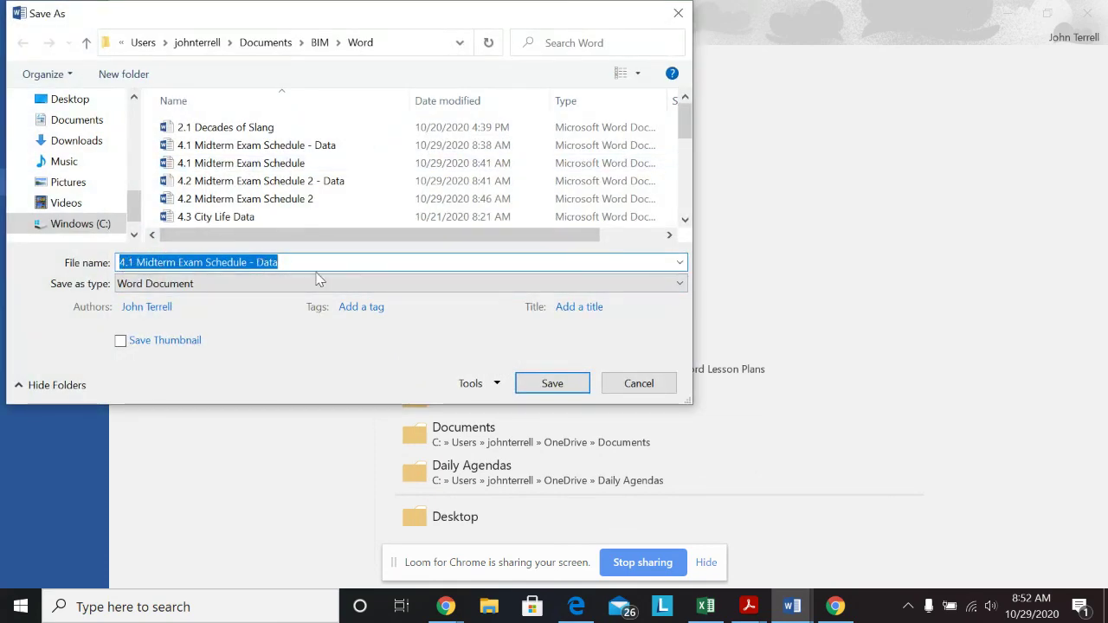
left_click(626, 385)
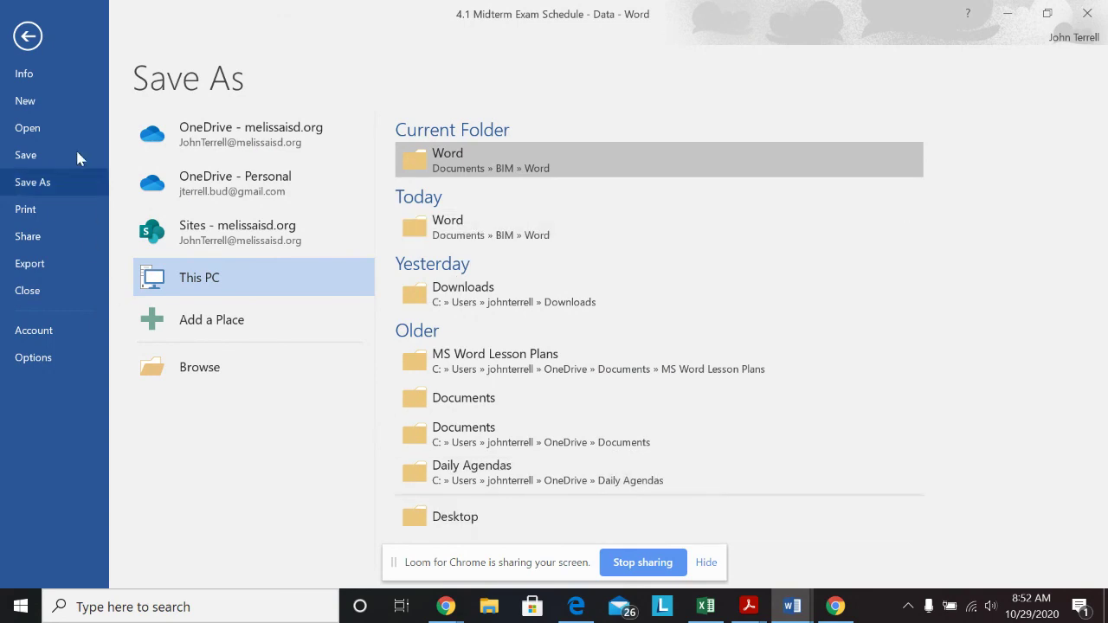
left_click(31, 38)
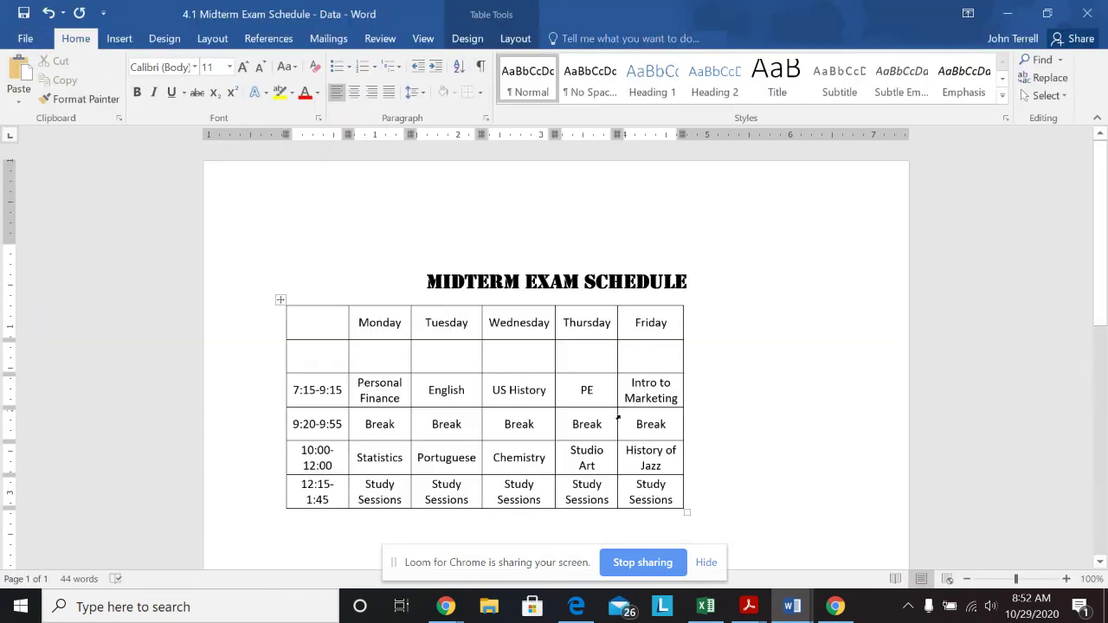